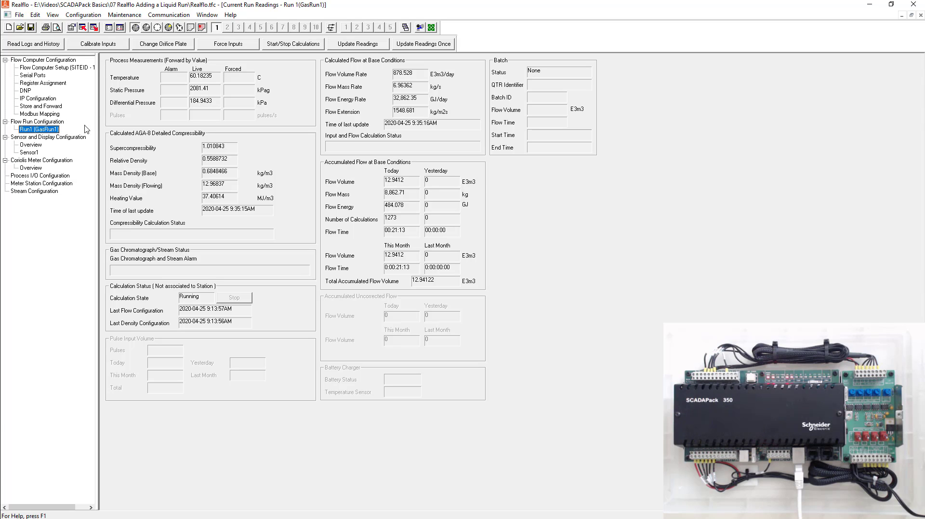
# Set the number of runs to 2 in the flow computer setup.
pyautogui.click(120, 15)
pyautogui.moveTo(83, 15)
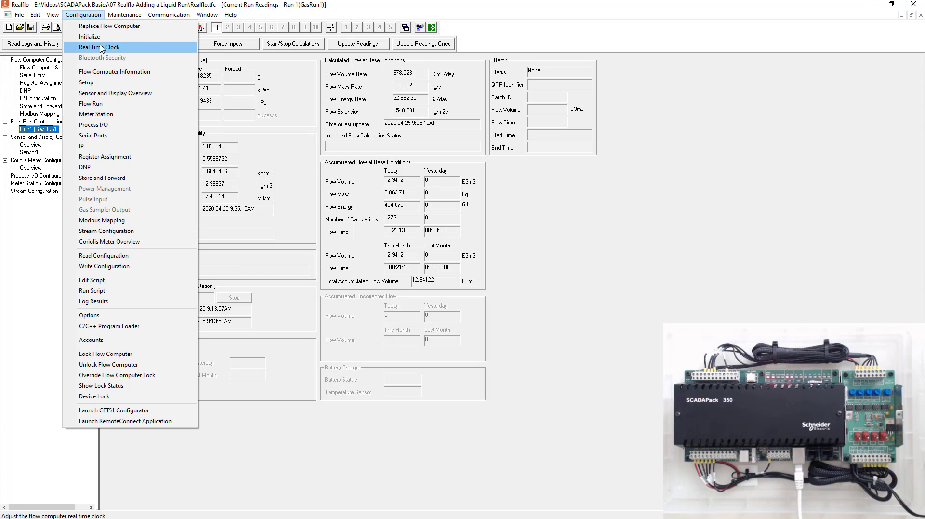
pyautogui.click(110, 83)
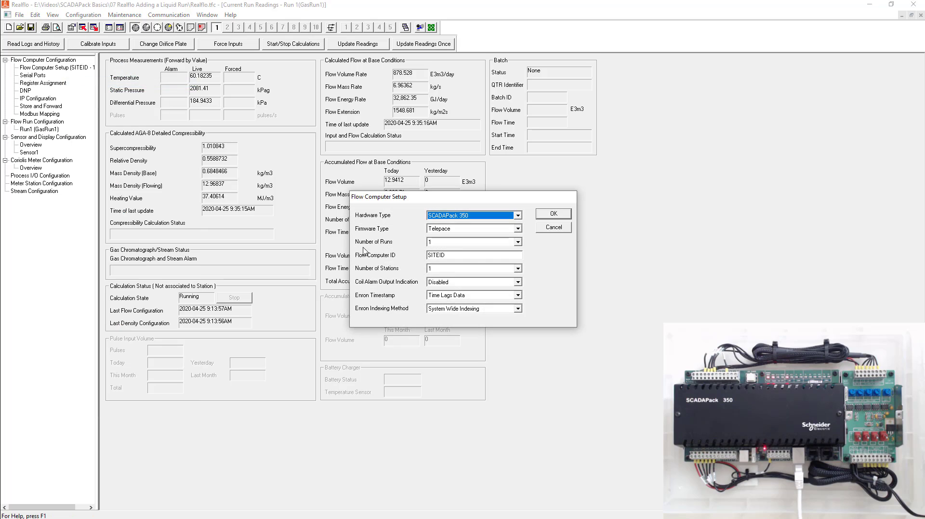
pyautogui.click(459, 242)
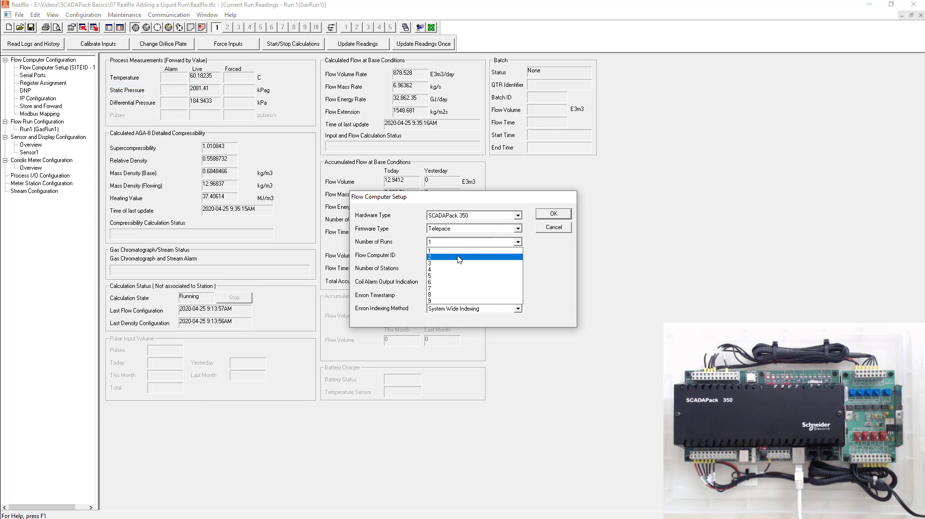
pyautogui.click(458, 257)
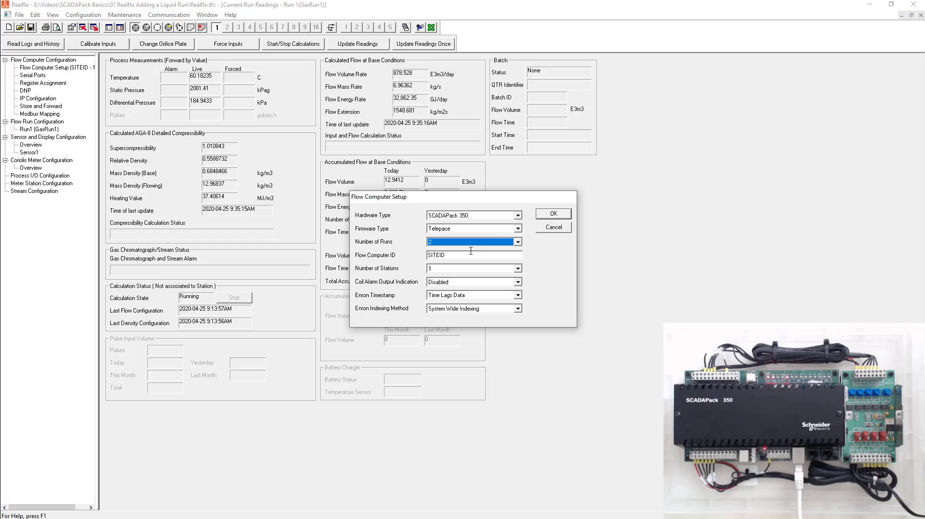
pyautogui.click(554, 215)
# Open the configuration of Run 2, enter LiquidRun1 as its Run ID and set the flow run type to Liquid.
pyautogui.click(26, 137)
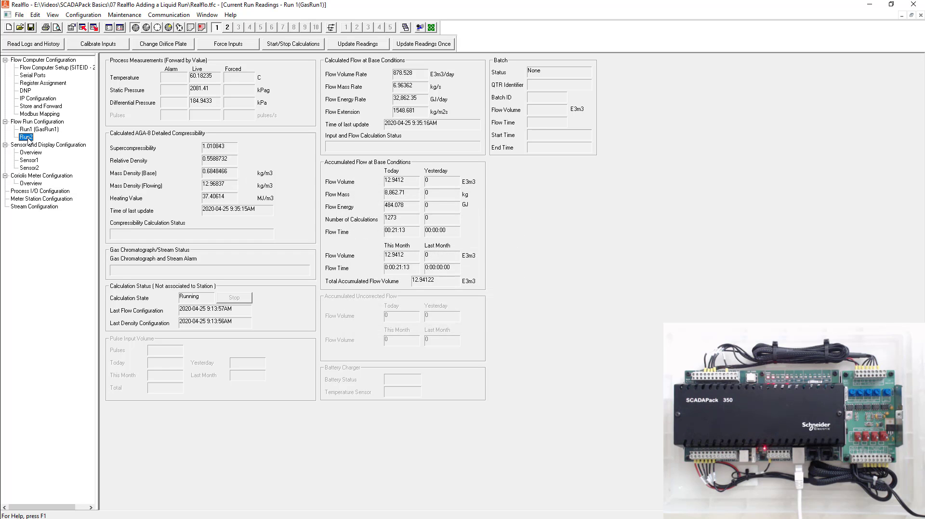
pyautogui.doubleClick(27, 137)
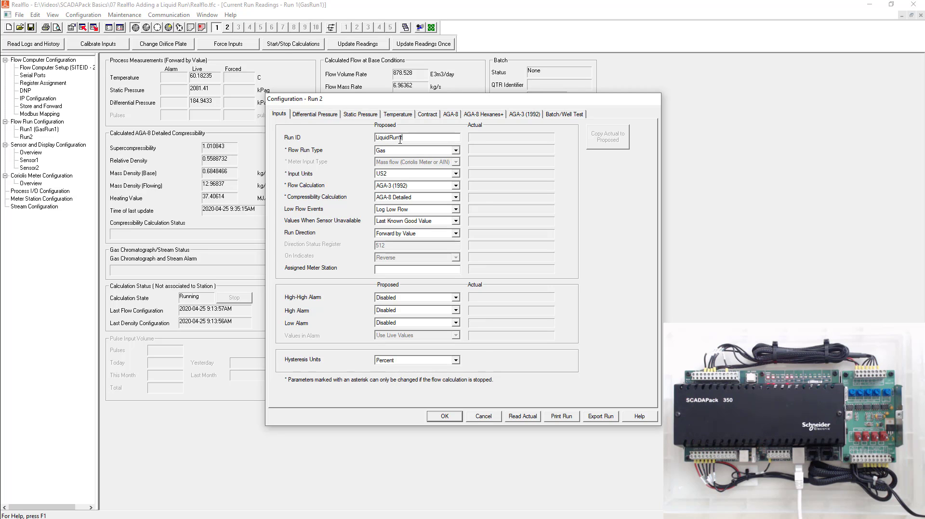
pyautogui.click(386, 154)
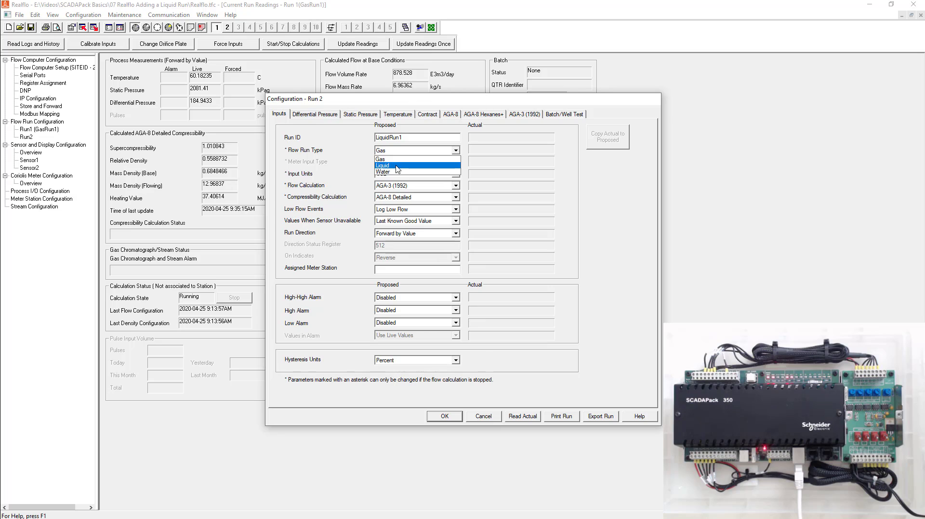
pyautogui.click(399, 165)
# Set the Run 2 meter input type to Volume (Pulse) and the input units to Metric4.
pyautogui.click(397, 159)
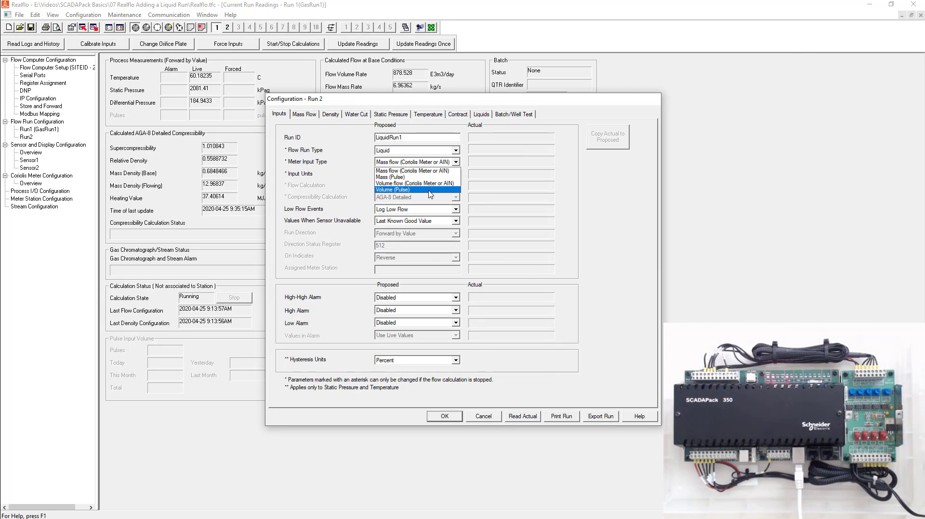
pyautogui.click(431, 189)
pyautogui.click(399, 174)
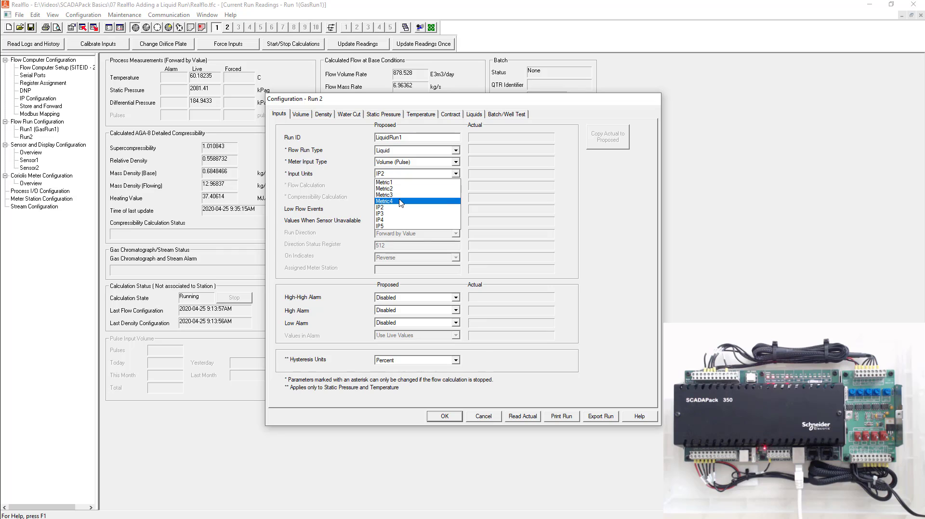
pyautogui.click(401, 201)
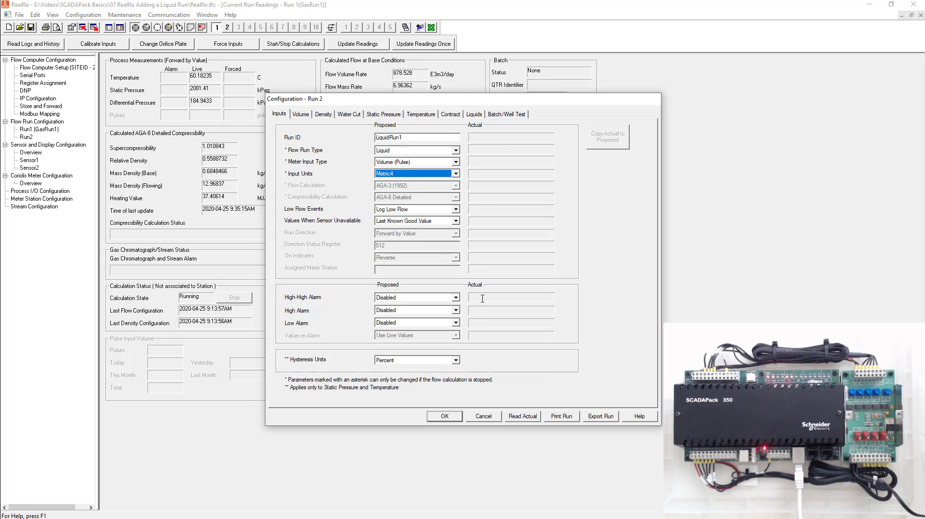
# Look up counter input CI0 in Telepace Studio's register assignment and enter its address, 30009, as the volume input register of Run 2 in Realflo.
pyautogui.click(300, 116)
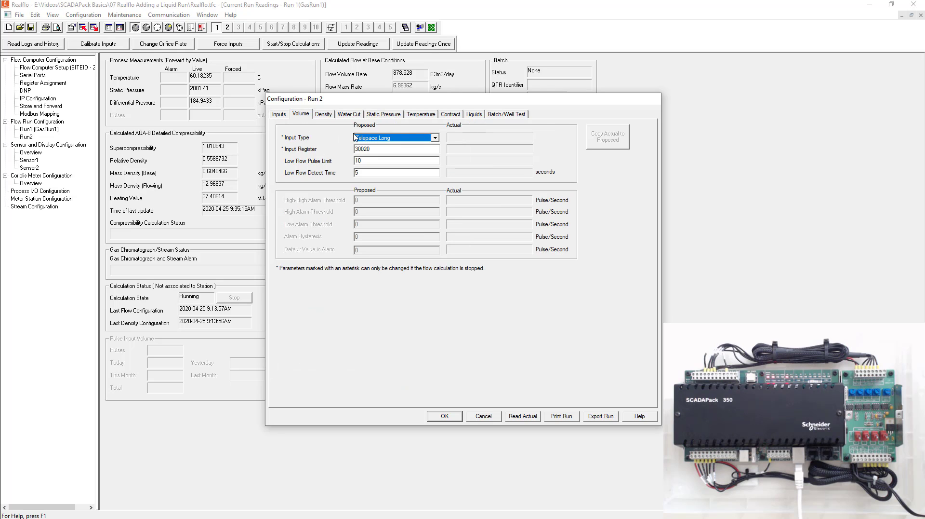
pyautogui.click(377, 148)
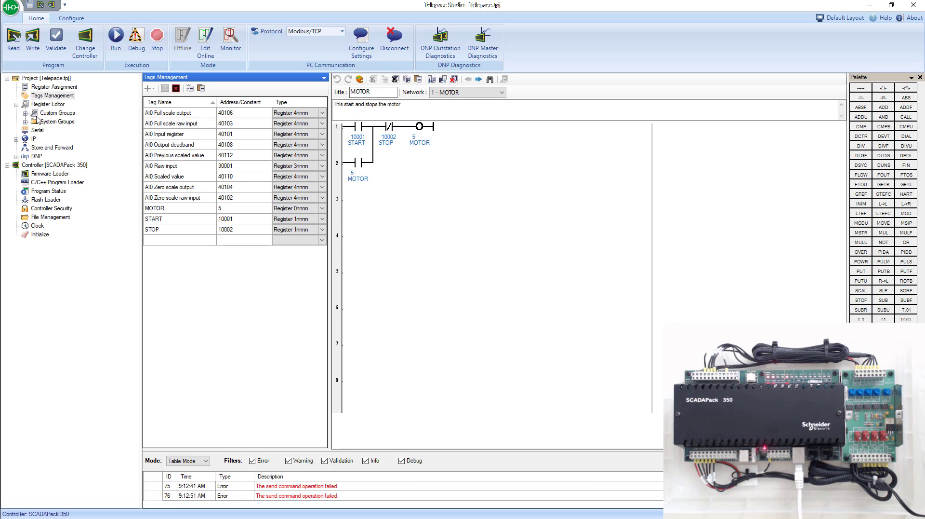
pyautogui.click(46, 87)
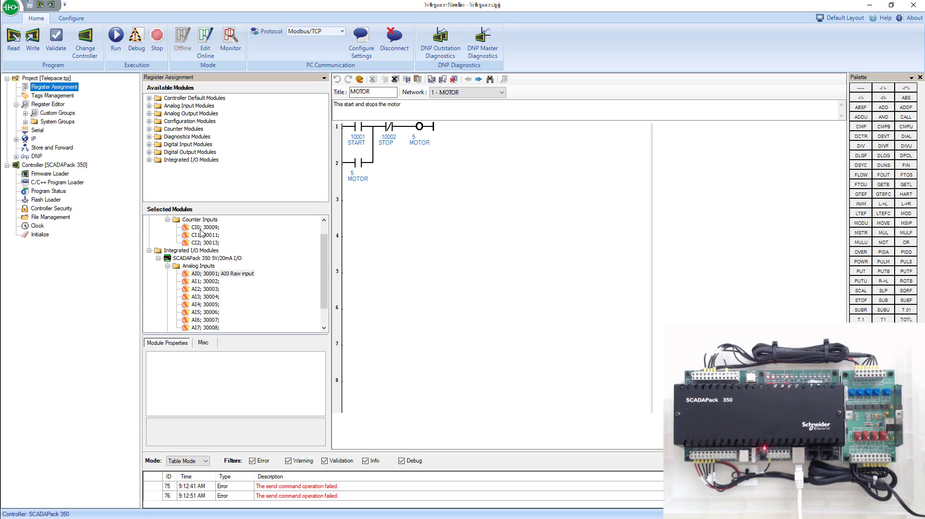
pyautogui.moveTo(325, 264); pyautogui.dragTo(325, 255)
pyautogui.click(197, 243)
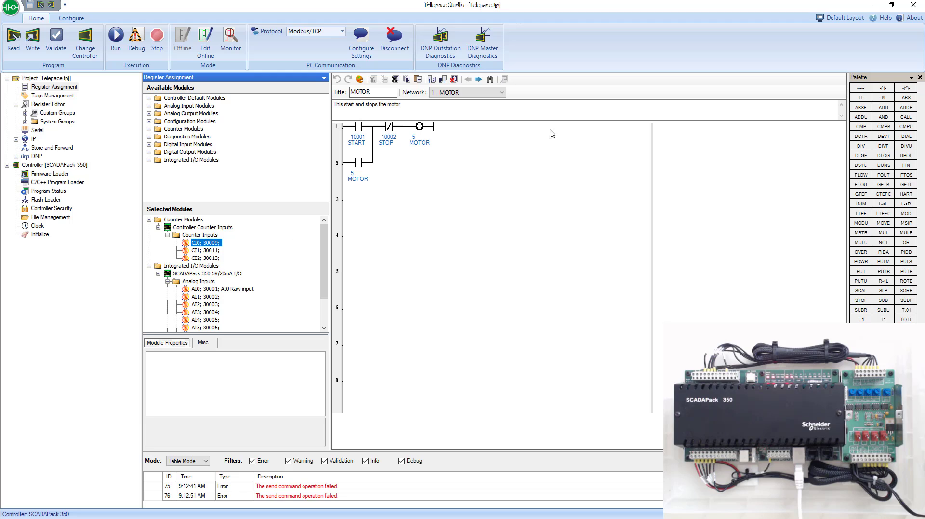
pyautogui.click(870, 6)
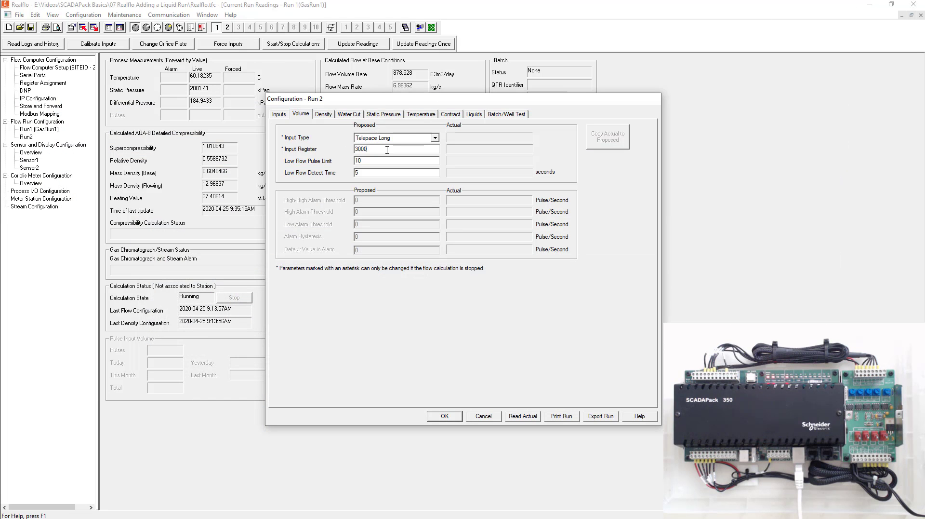
# Set the Run 2 density input type to Telepace Integer and look up analog input AI3's register in Telepace Studio.
pyautogui.click(324, 116)
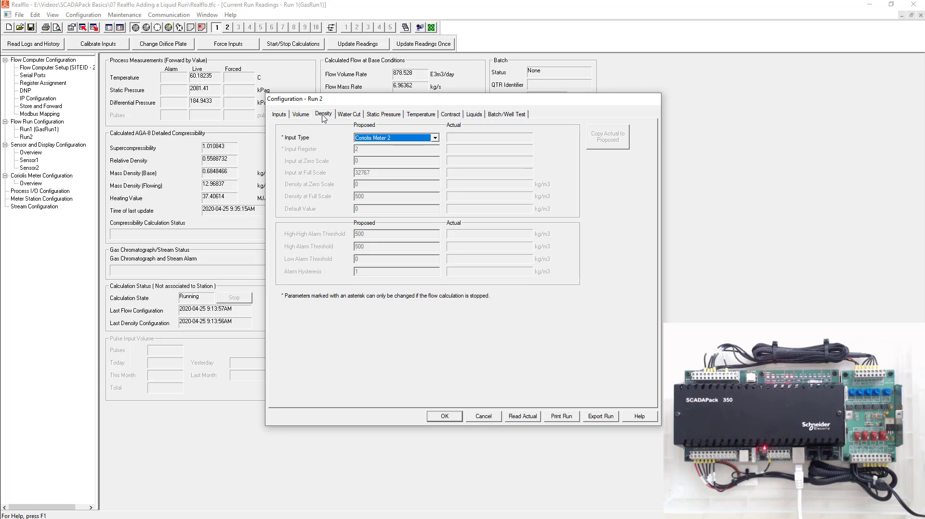
pyautogui.click(434, 138)
pyautogui.click(385, 146)
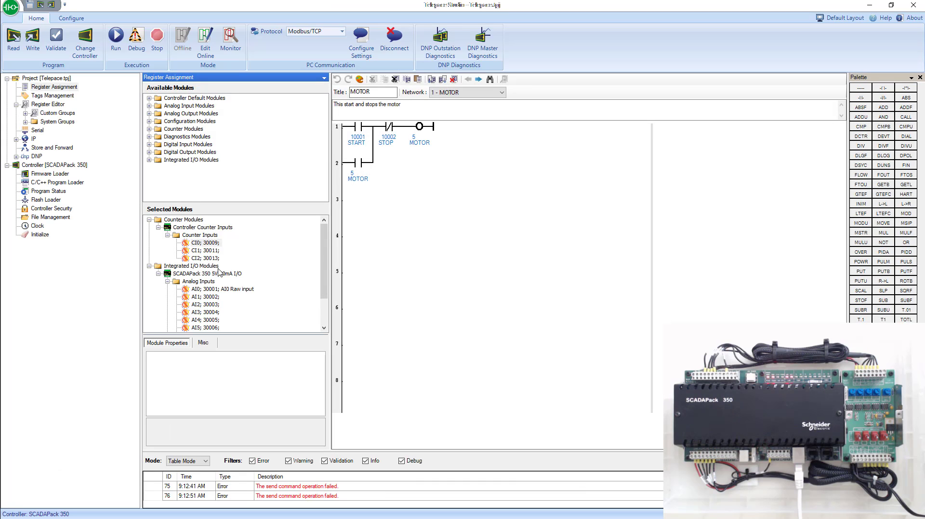
pyautogui.scroll(-1, 203, 255)
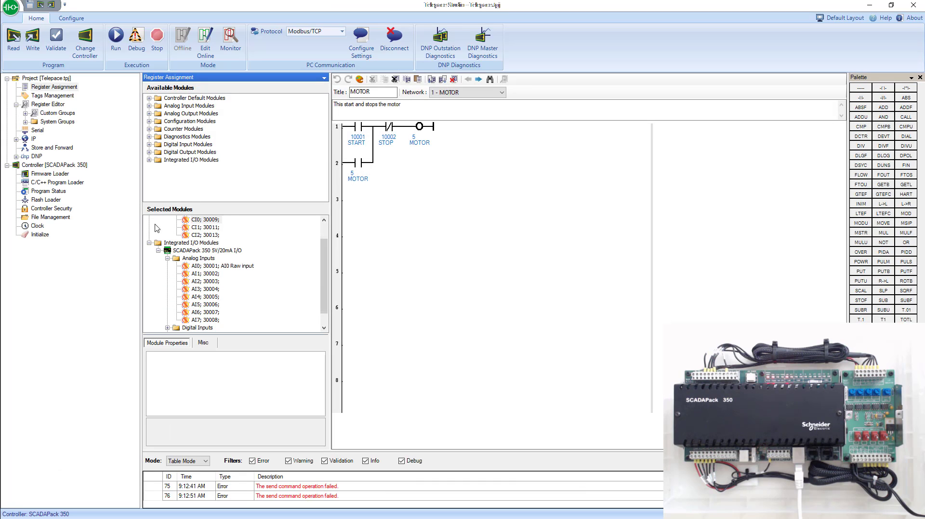
pyautogui.click(201, 259)
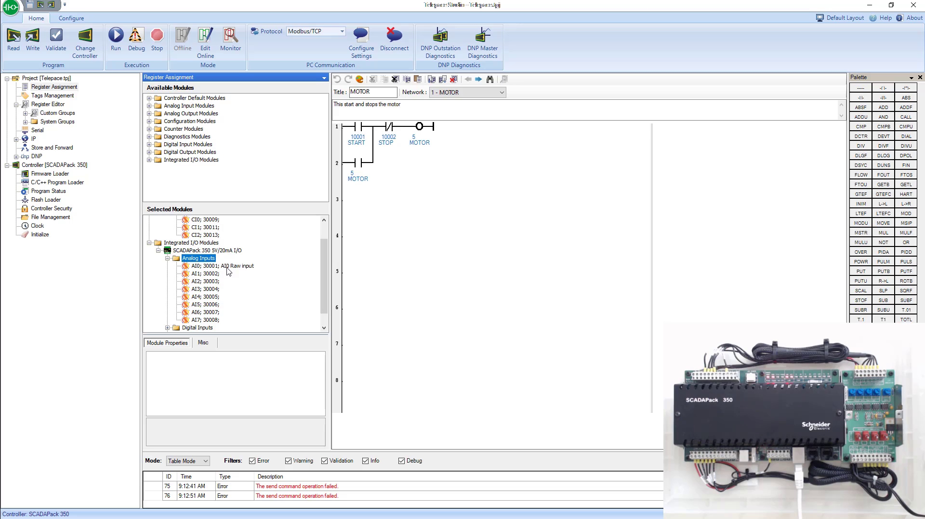
pyautogui.click(211, 290)
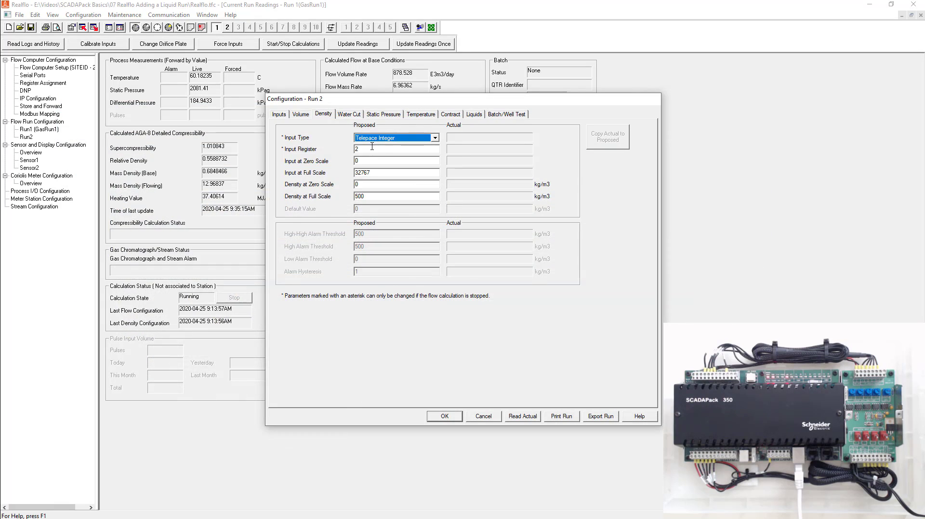
# Back in Realflo, set the density input register to 30004 and the input at zero scale to 6554.
pyautogui.press('Tab')
pyautogui.write('30004')
pyautogui.press('Tab')
pyautogui.write('65')
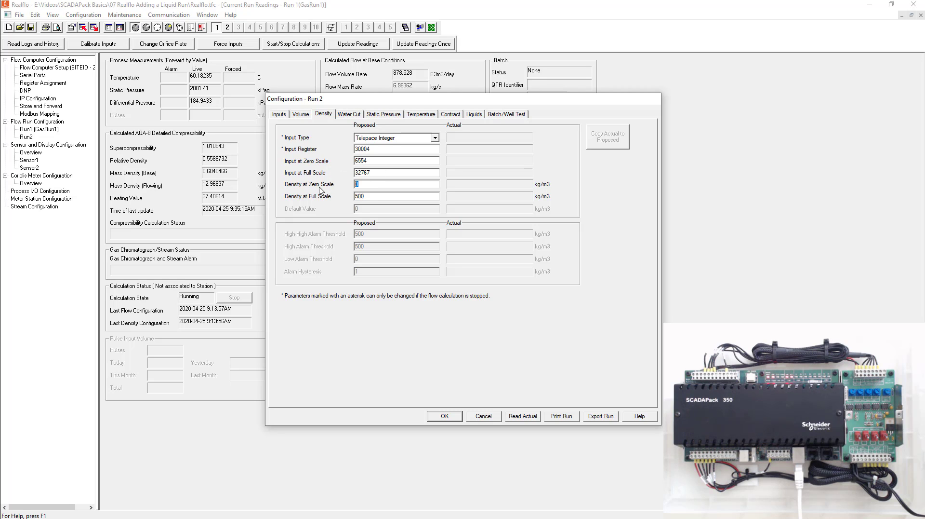
# Set the density at zero scale to 500 kg/m3 and enter a new density at full scale.
pyautogui.press('BackSpace')
pyautogui.write('500')
pyautogui.doubleClick(363, 197)
pyautogui.write('110')
pyautogui.click(367, 183)
# Set the water cut mode to Inferred Water Cut and the base density of oil to 650 kg/m3.
pyautogui.click(356, 116)
pyautogui.click(394, 138)
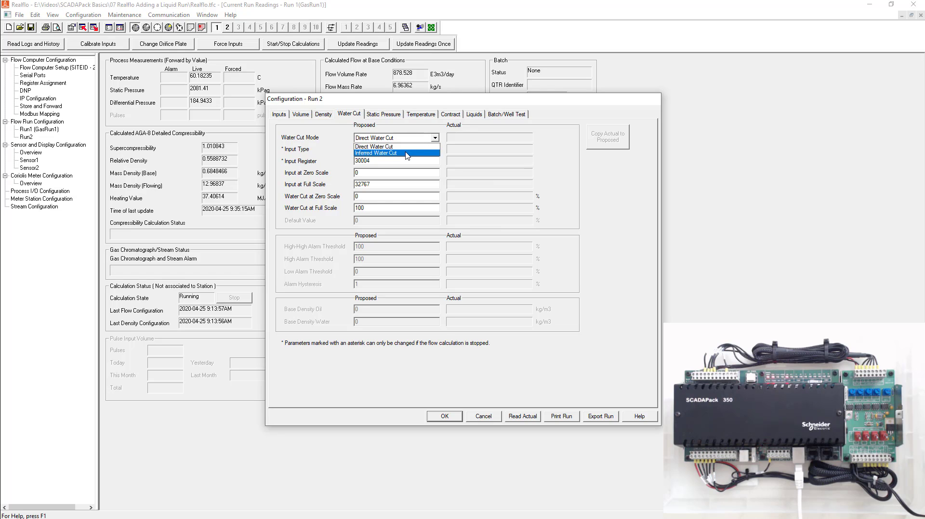
pyautogui.click(407, 153)
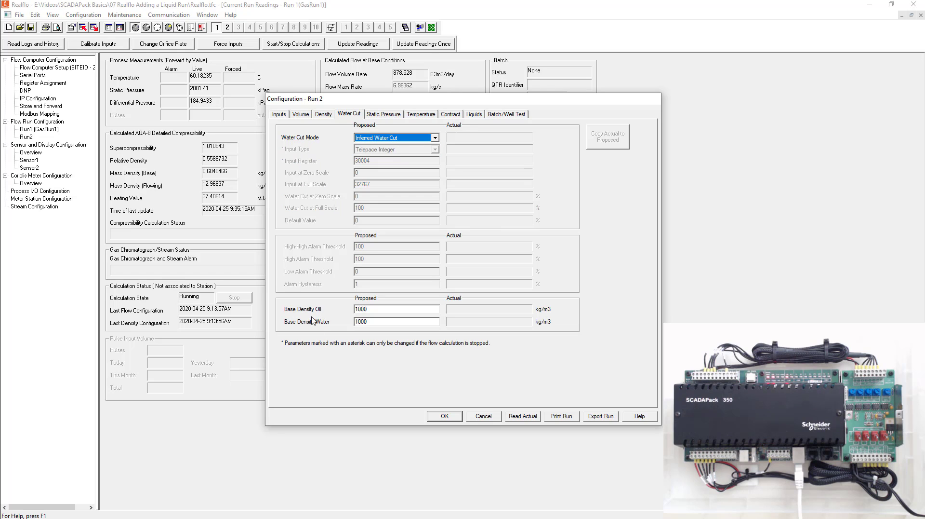
pyautogui.press('Tab')
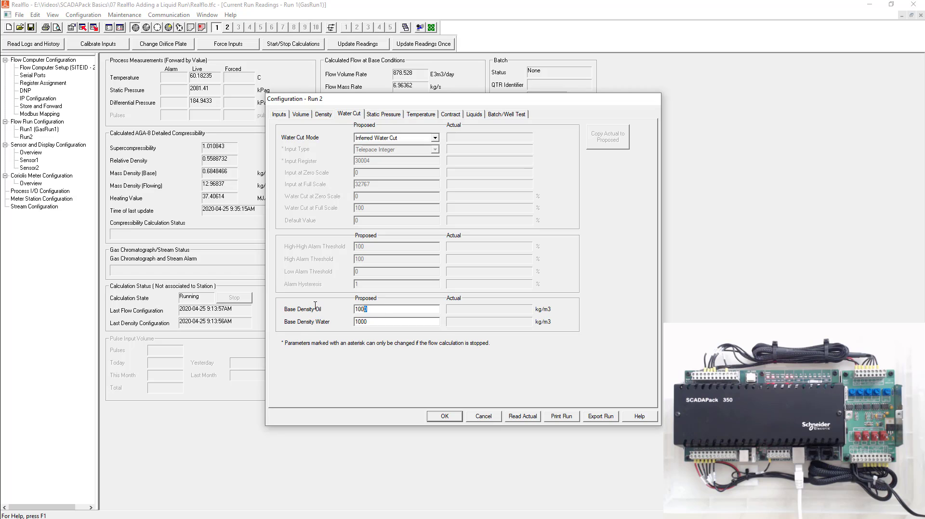
pyautogui.write('650')
# For the static pressure input, set the input at zero scale to 6554 and the pressure type to Gage Pressure.
pyautogui.click(389, 116)
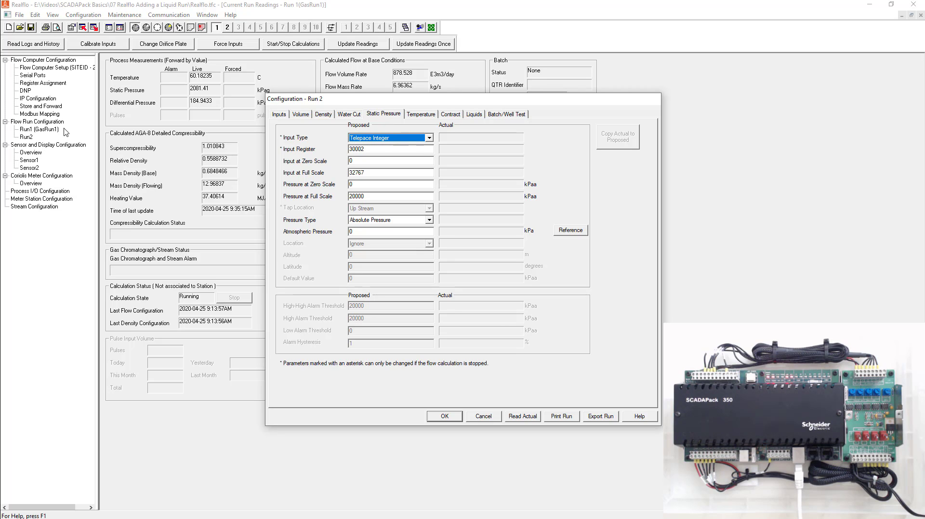
pyautogui.click(383, 148)
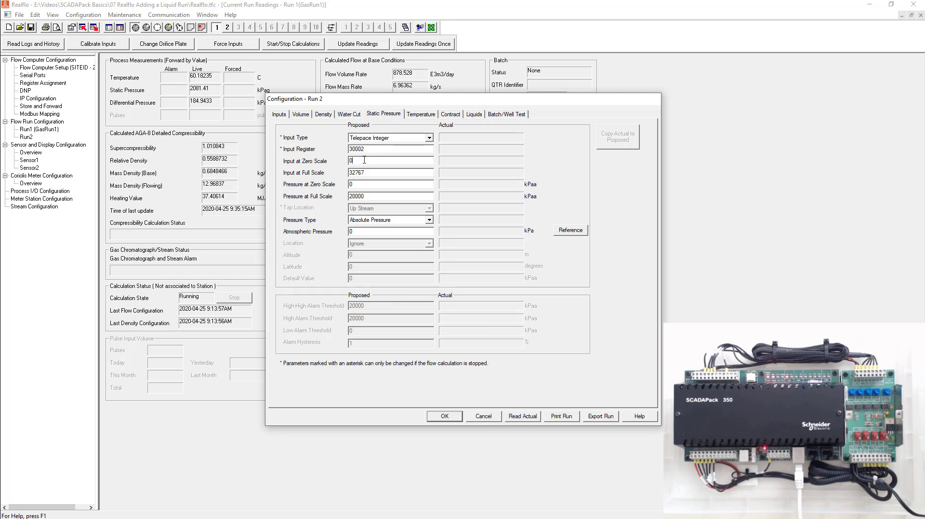
pyautogui.doubleClick(365, 160)
pyautogui.write('6554')
pyautogui.click(375, 220)
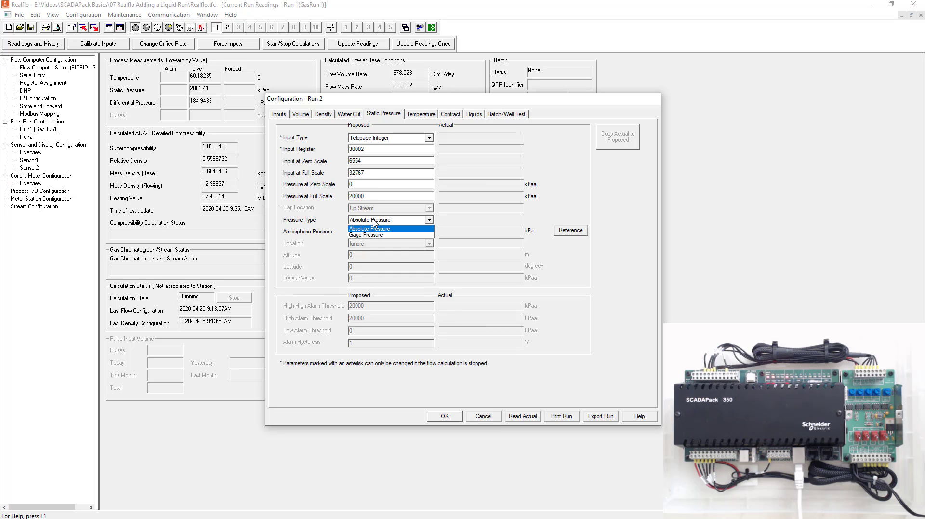
pyautogui.click(378, 235)
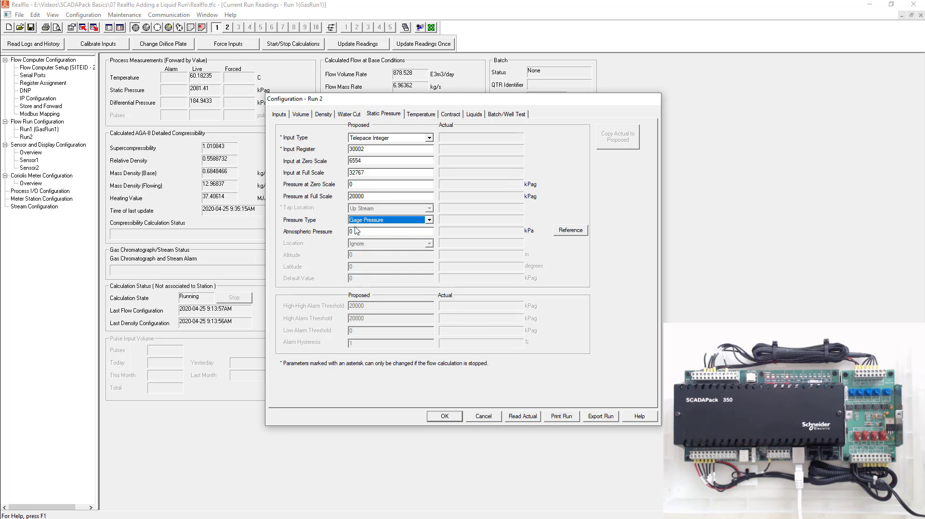
# Calculate the atmospheric pressure from an altitude of 1045 m and apply it to the static pressure settings.
pyautogui.click(570, 231)
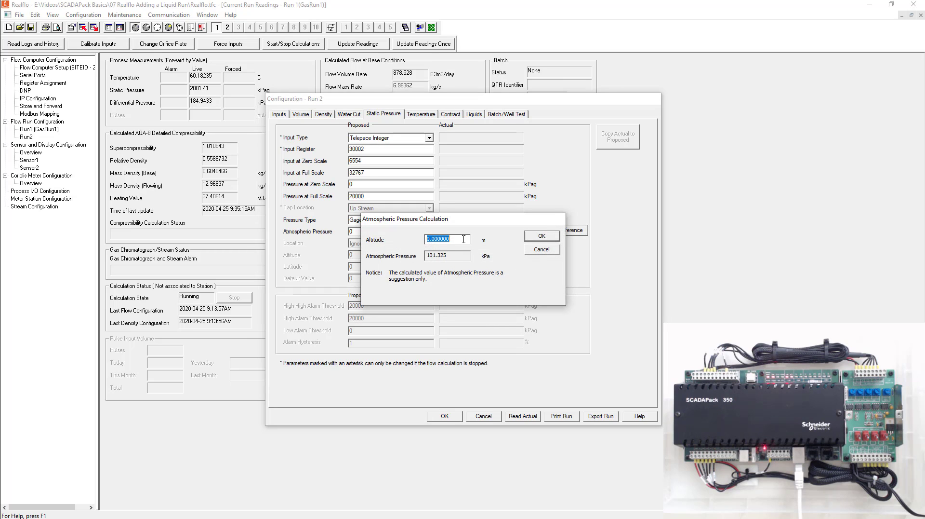
pyautogui.write('1045')
pyautogui.click(527, 238)
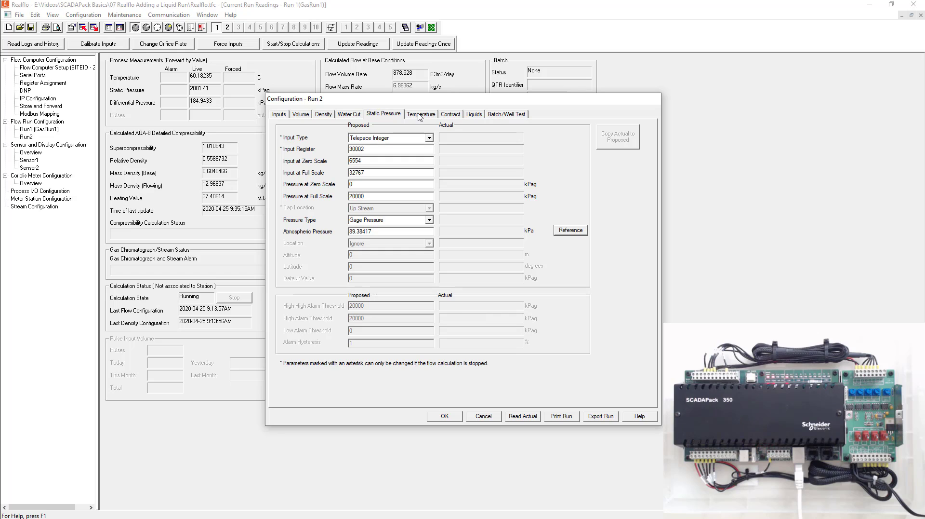
# For the temperature input, keep the Telepace Integer type and set the input register to 30003 and the input at zero scale to 6554.
pyautogui.click(420, 118)
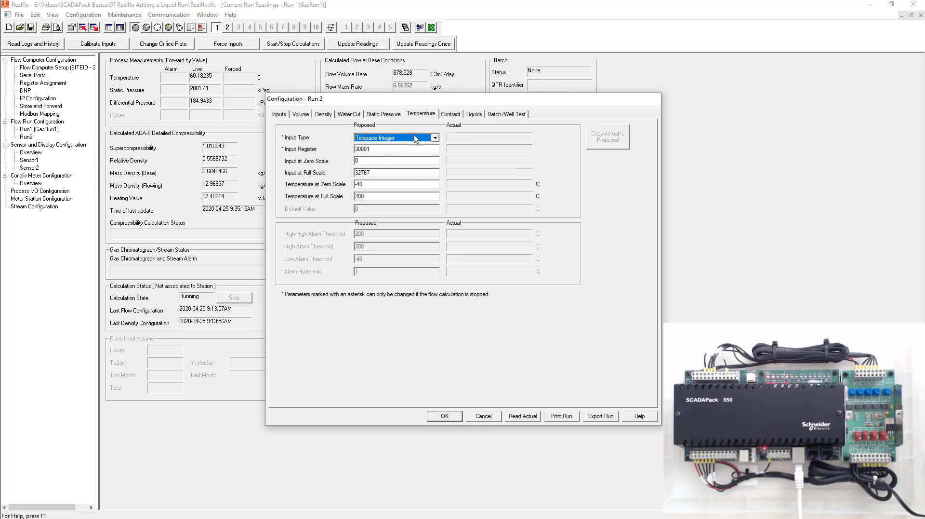
pyautogui.click(415, 139)
pyautogui.click(391, 140)
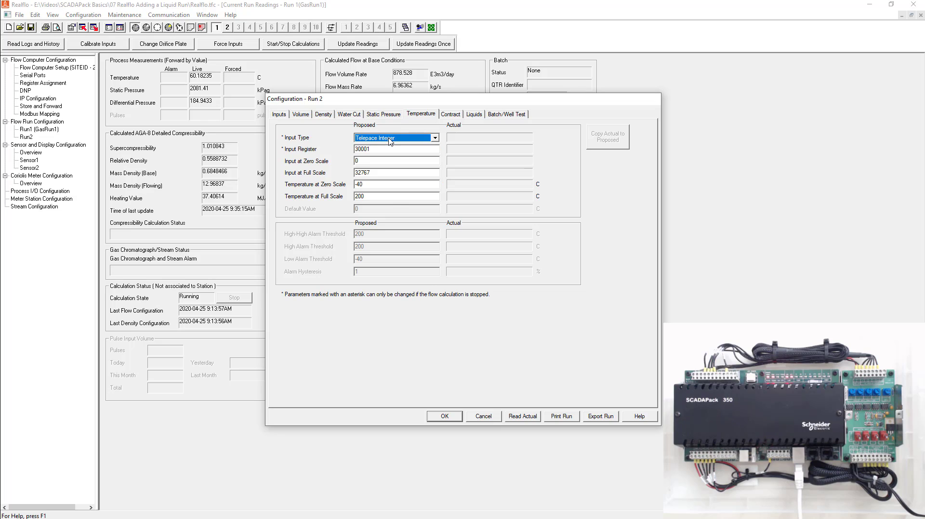
pyautogui.click(380, 147)
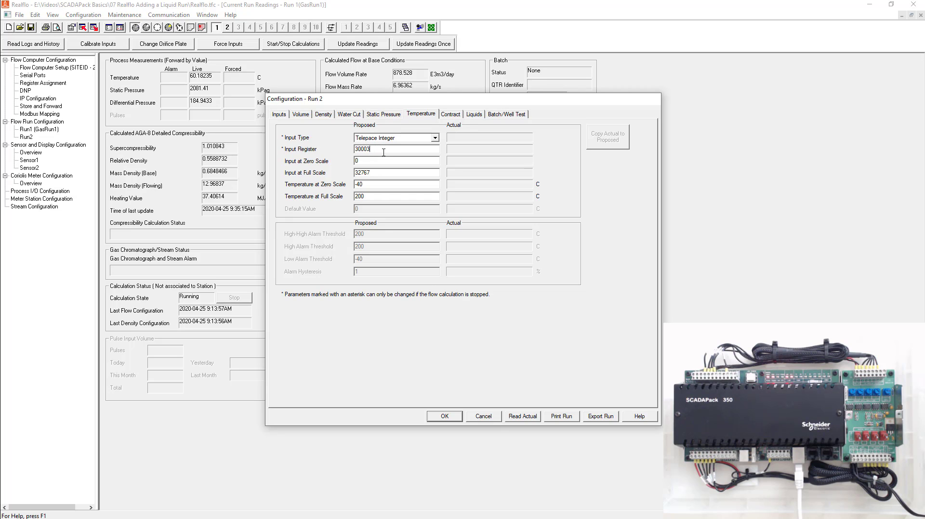
pyautogui.doubleClick(357, 161)
pyautogui.write('6554')
pyautogui.click(391, 173)
# Set the contract units to Metric4 and the contract hour to 8, using the standard base temperature and pressure conditions.
pyautogui.click(453, 115)
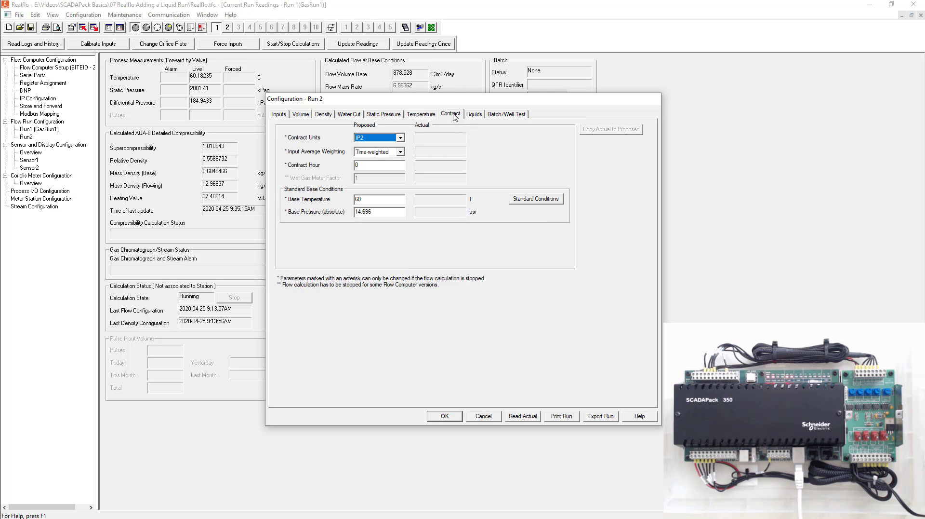
pyautogui.click(371, 138)
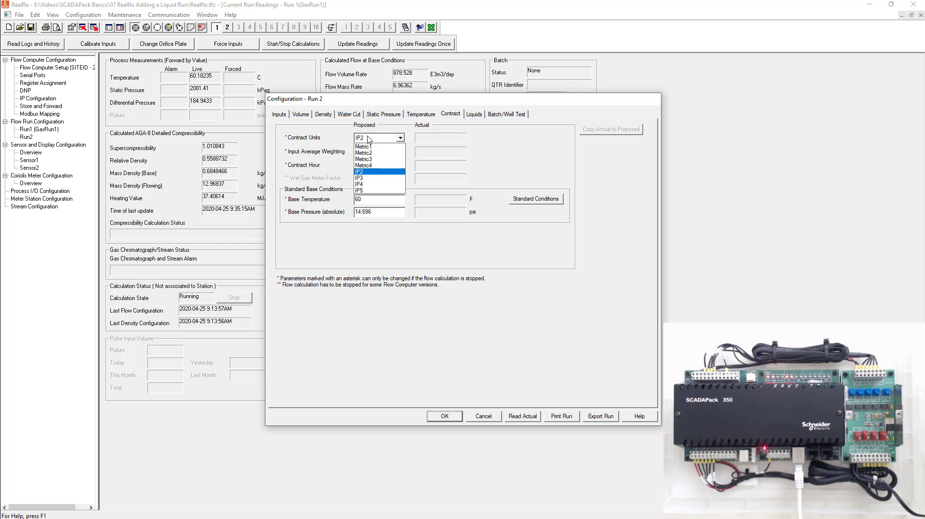
pyautogui.click(384, 165)
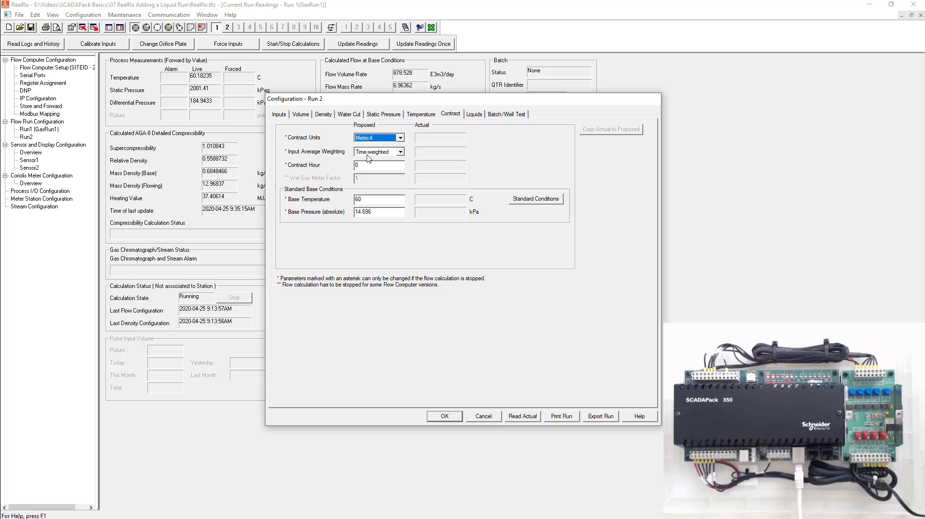
pyautogui.click(373, 167)
pyautogui.moveTo(373, 167); pyautogui.dragTo(348, 171)
pyautogui.click(400, 138)
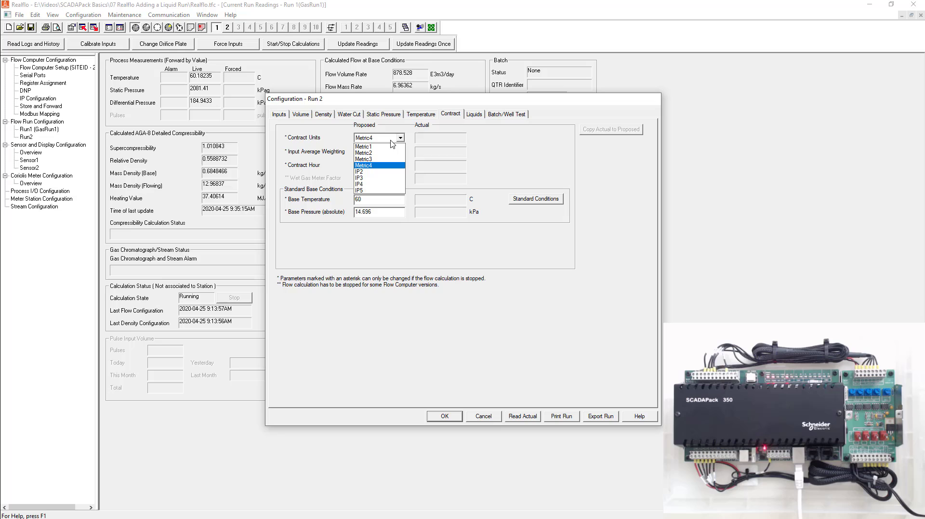
pyautogui.click(380, 166)
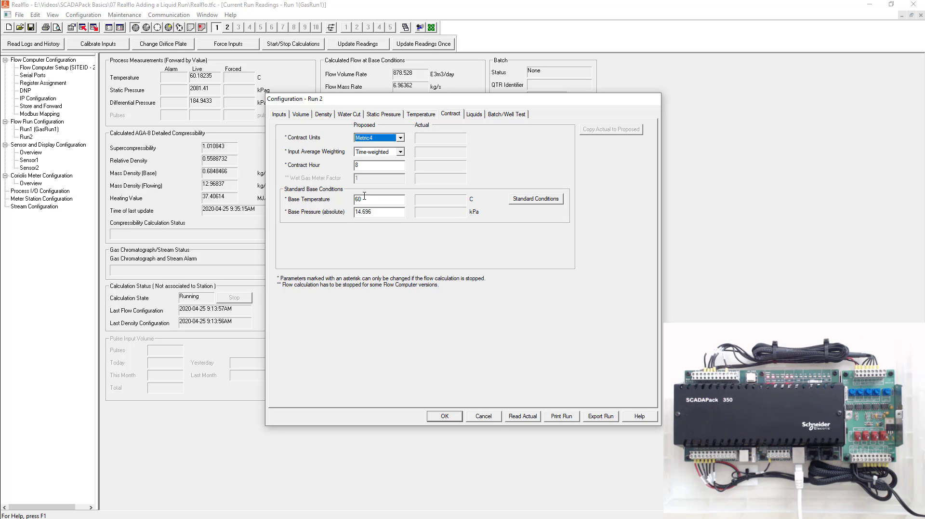
pyautogui.click(536, 201)
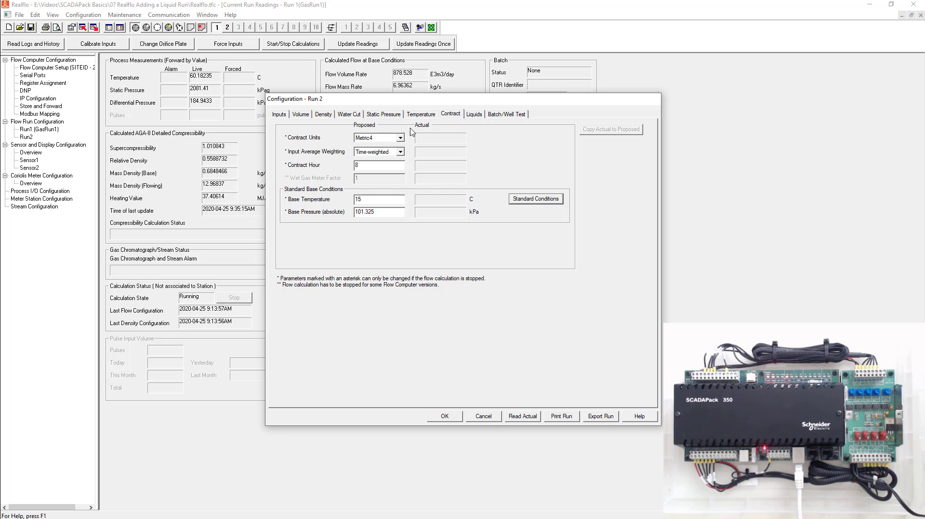
# Keep Crude Oil as the product type, set the water volume correction type to Water (API 11.4.1), and accept the Run 2 configuration.
pyautogui.click(472, 115)
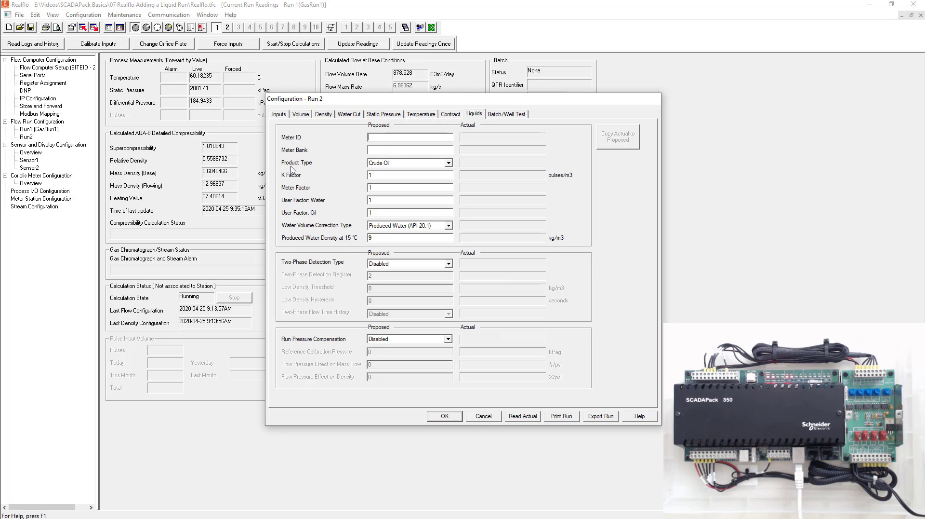
pyautogui.click(379, 164)
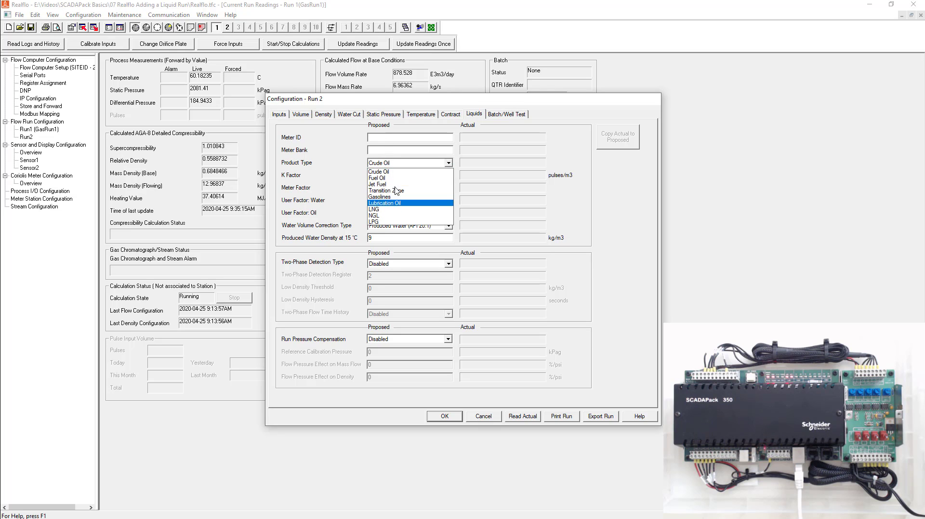
pyautogui.click(388, 165)
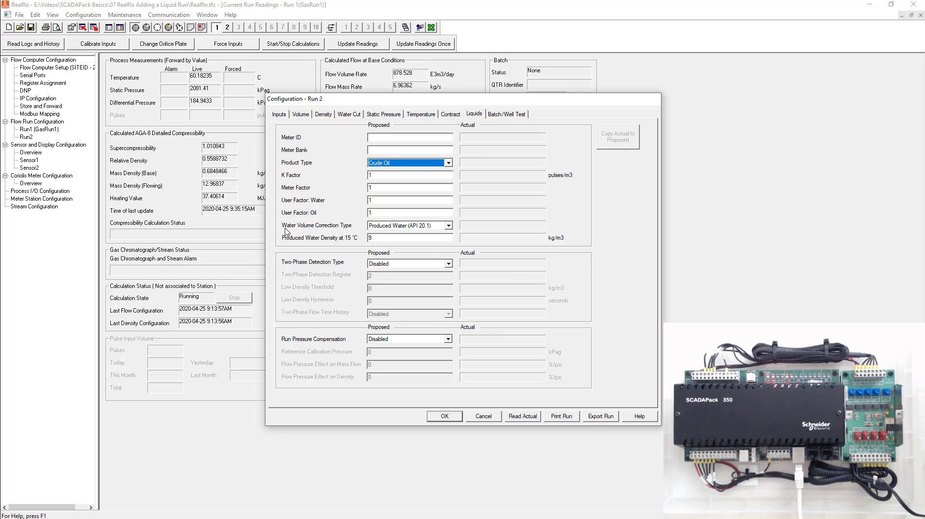
pyautogui.click(399, 225)
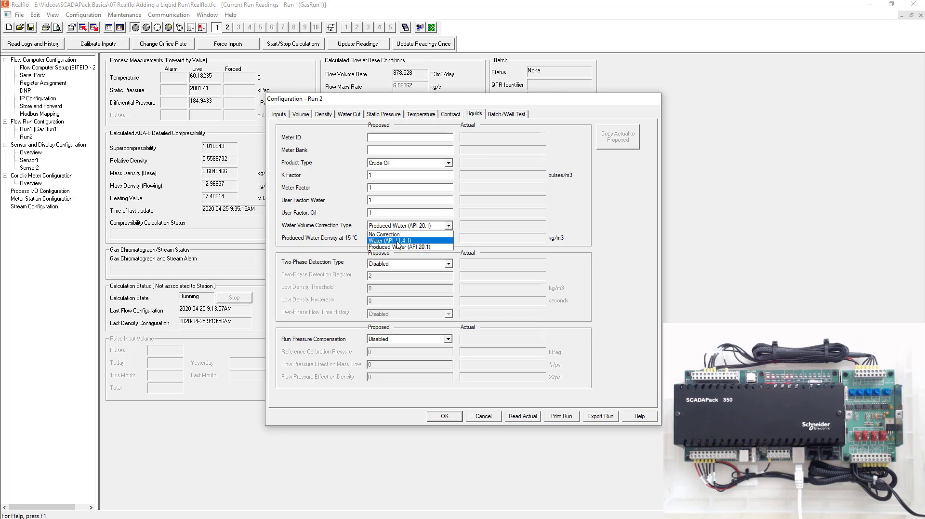
pyautogui.click(410, 240)
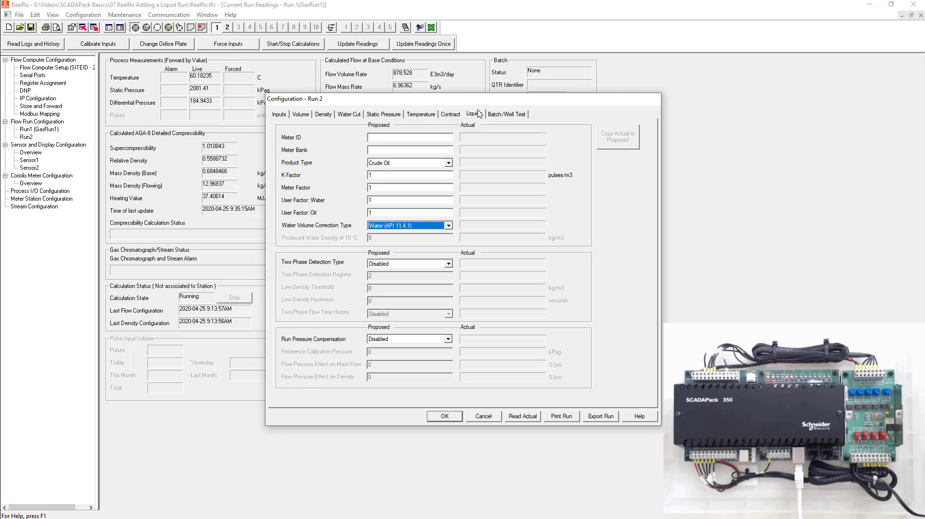
pyautogui.click(496, 118)
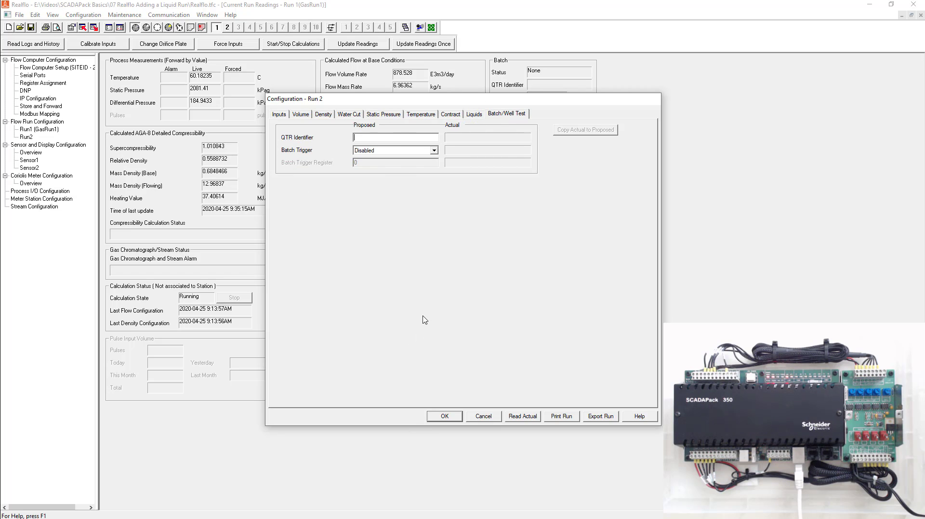
pyautogui.click(446, 417)
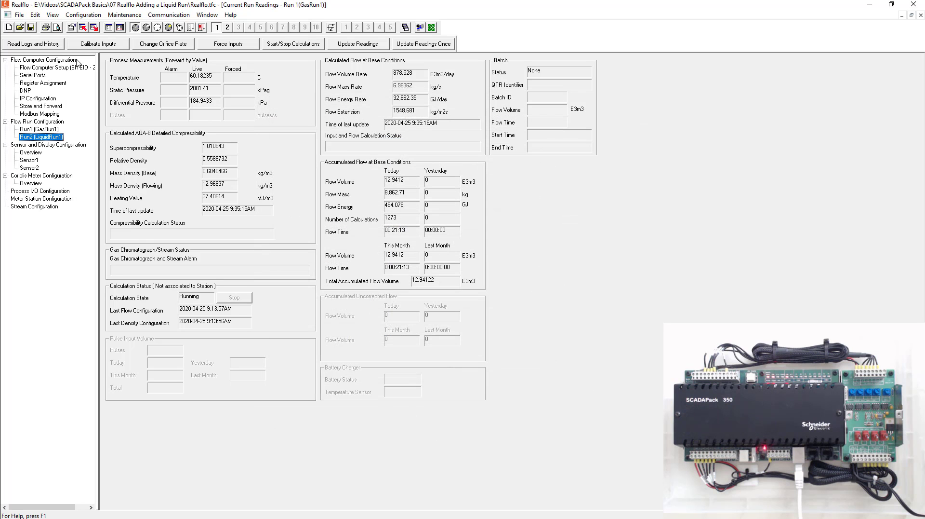
# Write only the Flow Run and Sensor Configuration to the flow computer.
pyautogui.click(93, 28)
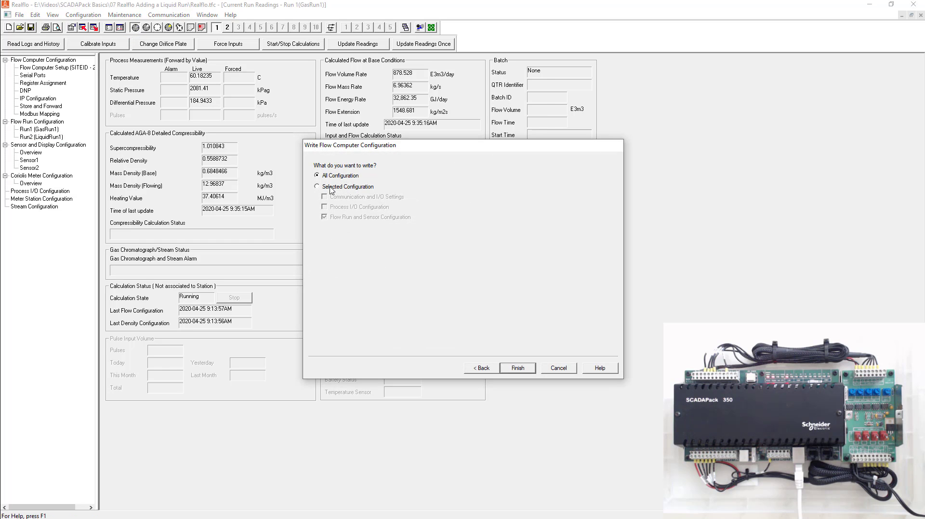
pyautogui.click(331, 187)
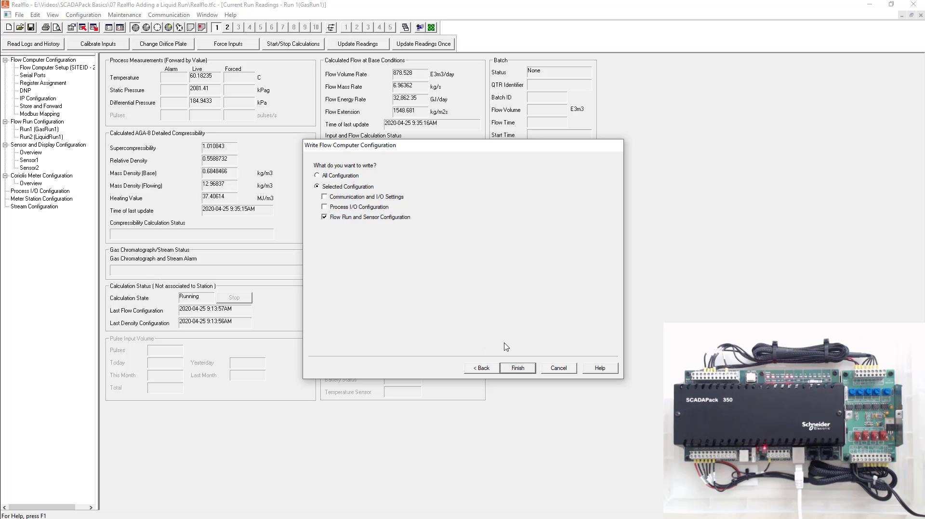
pyautogui.click(516, 368)
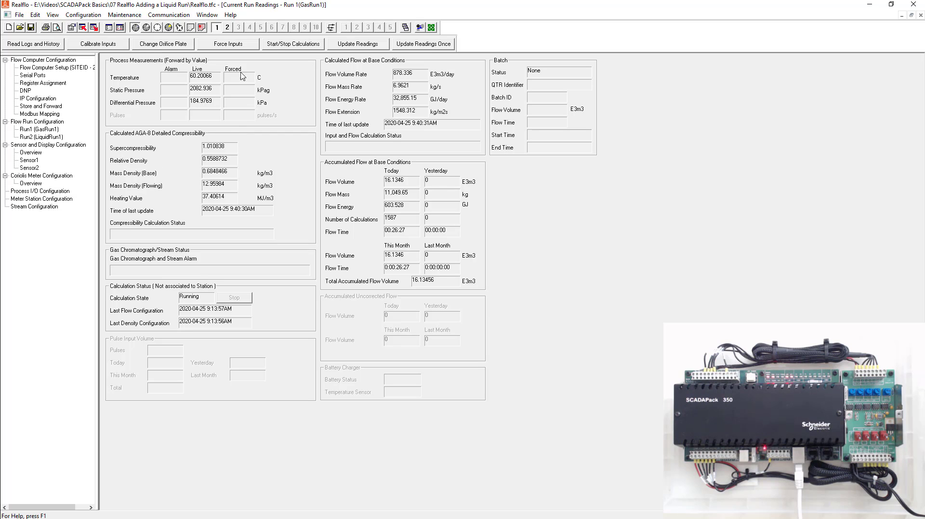
# Start updating the current readings, view the live values of Run 2, and stop the updates.
pyautogui.click(359, 45)
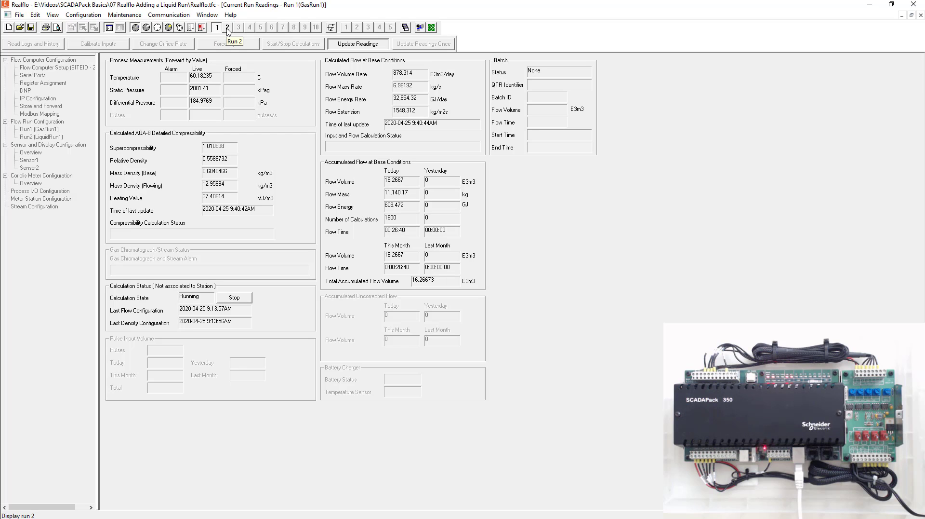
pyautogui.click(228, 28)
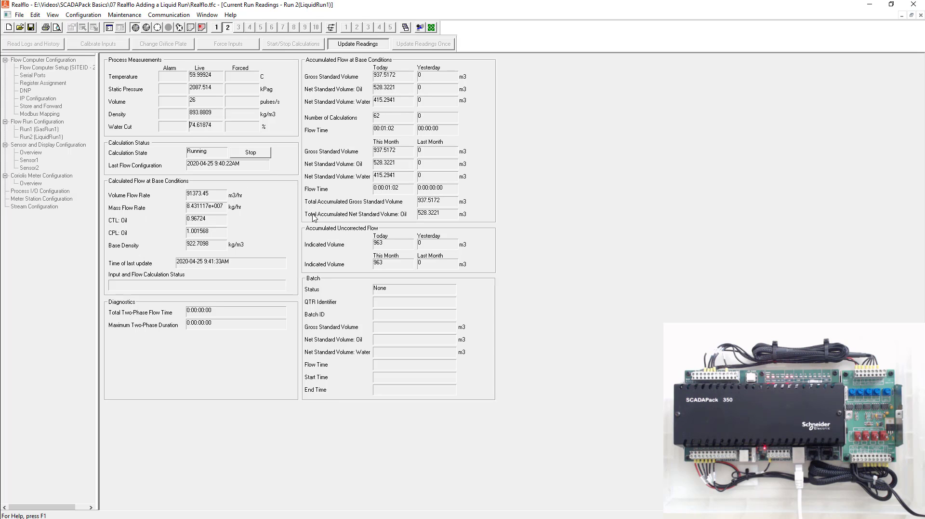
pyautogui.click(344, 47)
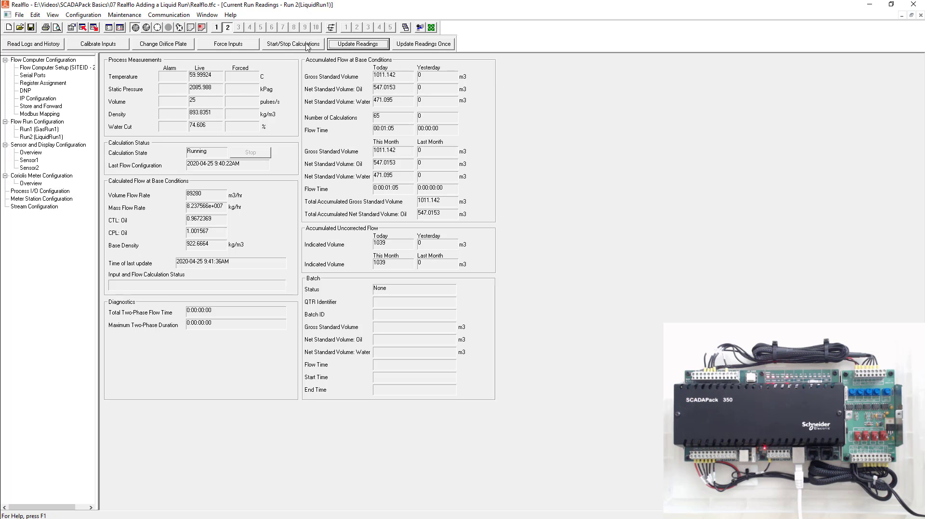
# Read the logs and history from the flow computer and close the summary.
pyautogui.click(24, 44)
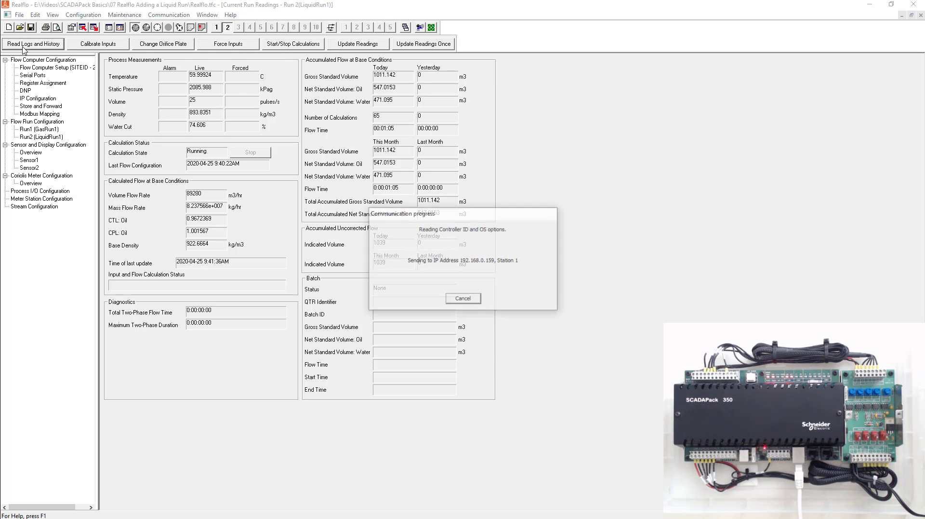
pyautogui.click(528, 122)
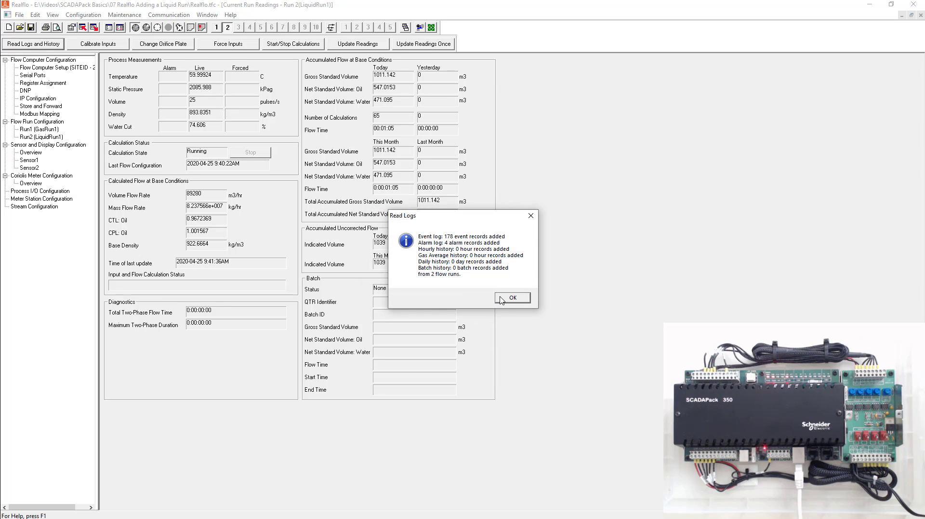
pyautogui.click(501, 299)
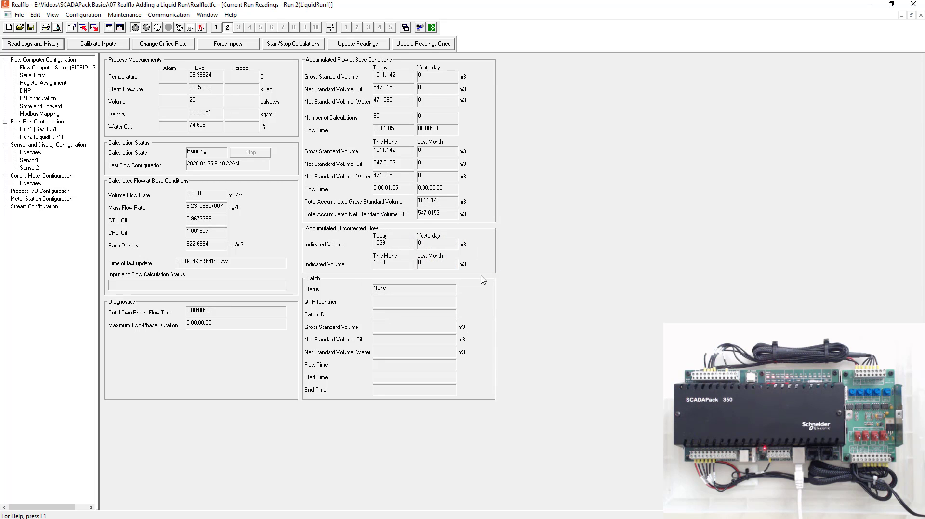
# Review the event log, alarm log, hourly history and daily history of Run 2.
pyautogui.click(189, 30)
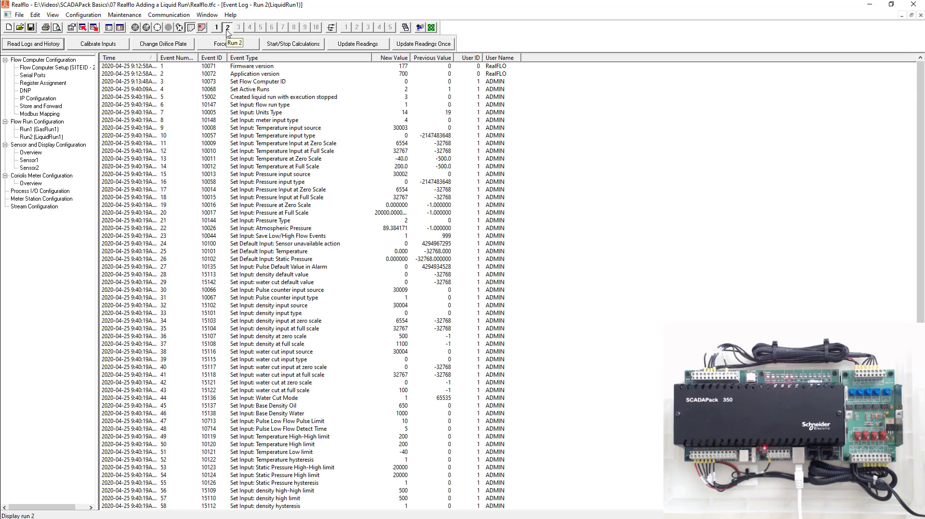
pyautogui.click(202, 28)
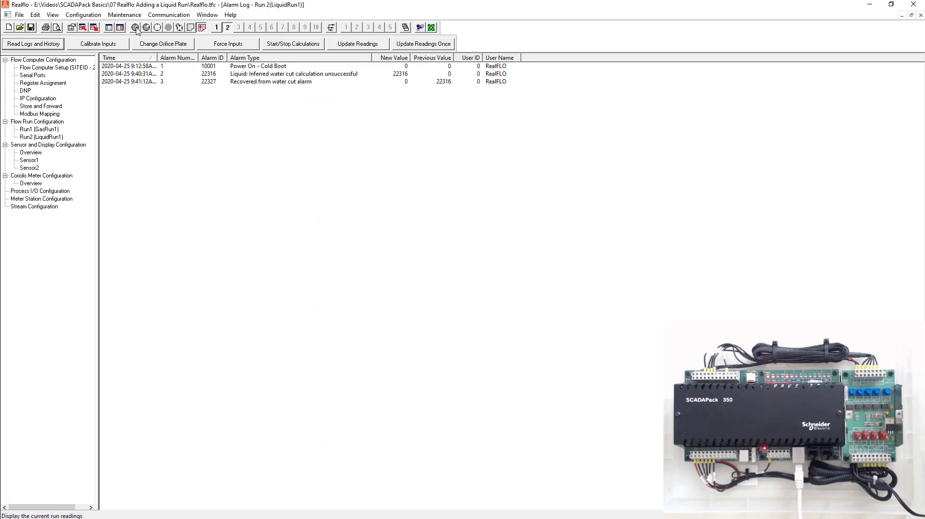
pyautogui.click(136, 28)
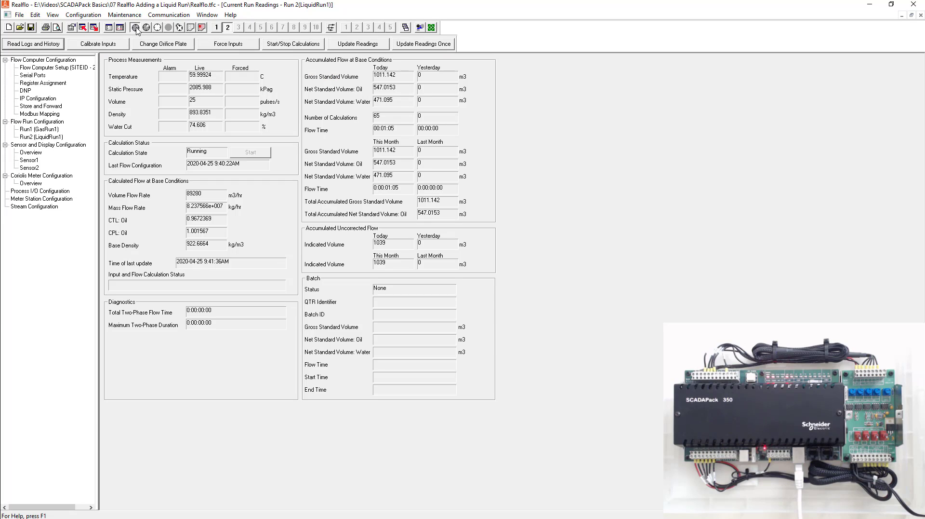
pyautogui.click(147, 28)
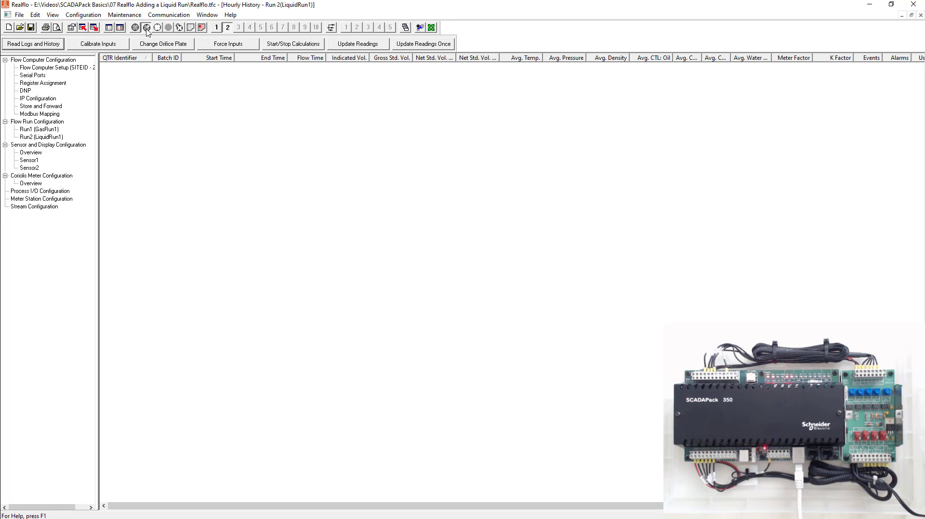
pyautogui.click(158, 27)
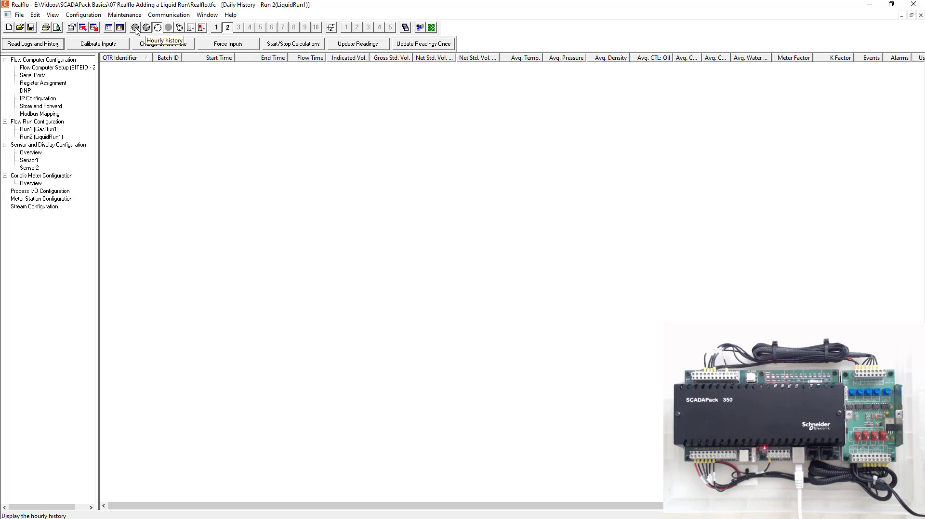
# Return to the current readings of Run 2 and restart the live reading updates.
pyautogui.click(136, 27)
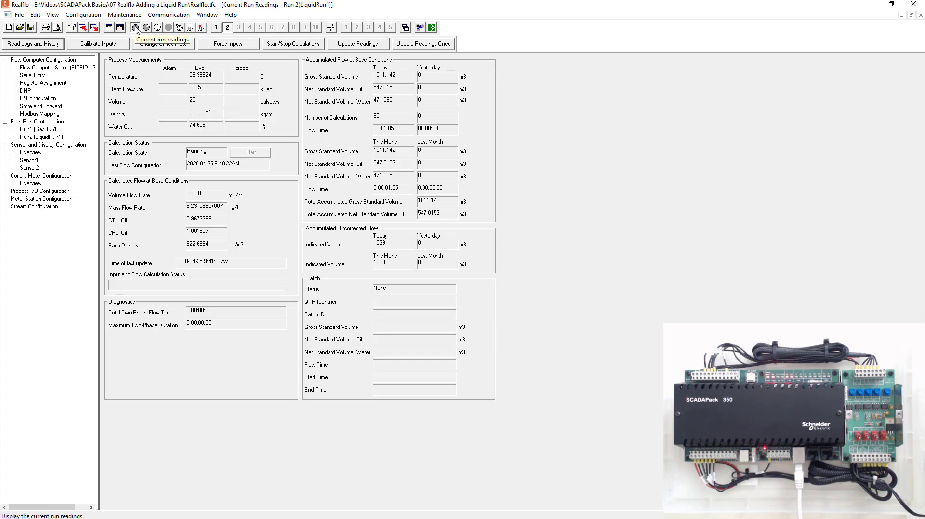
pyautogui.click(367, 44)
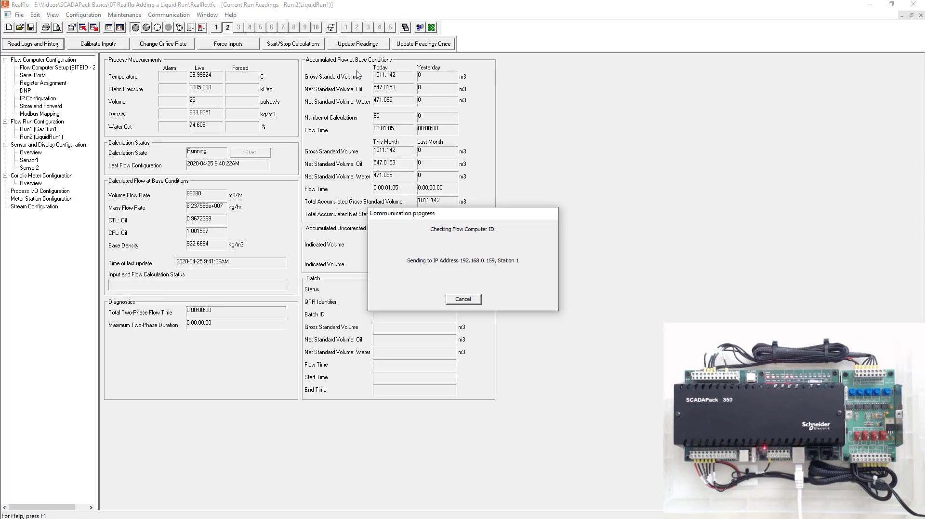